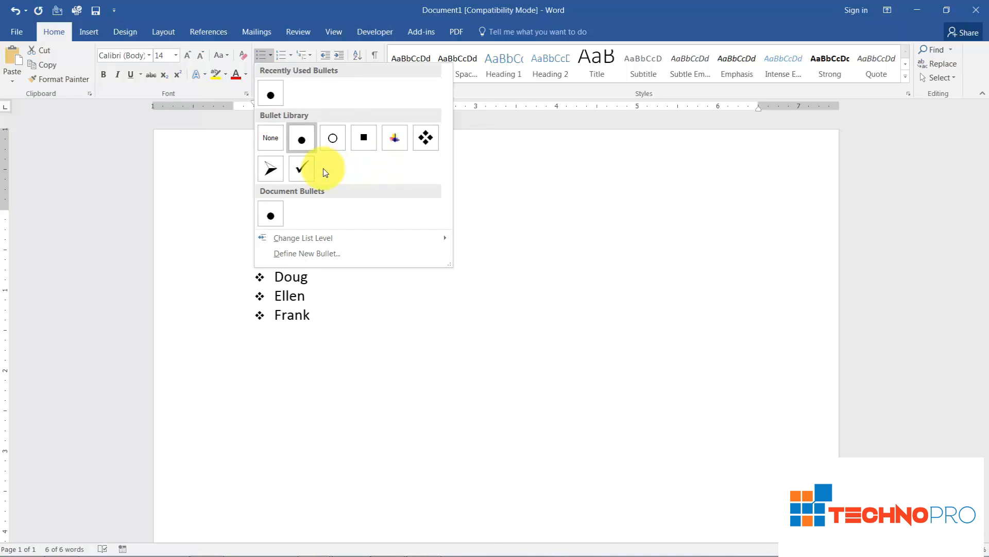
# Start defining a new symbol bullet for the selected name list and switch the symbol font to Webdings
pyautogui.click(298, 254)
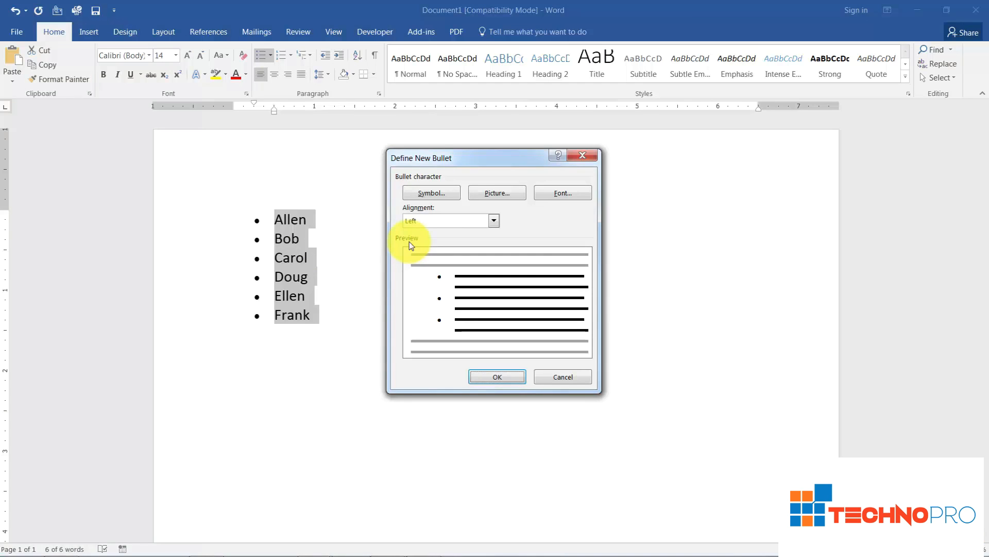
pyautogui.click(433, 196)
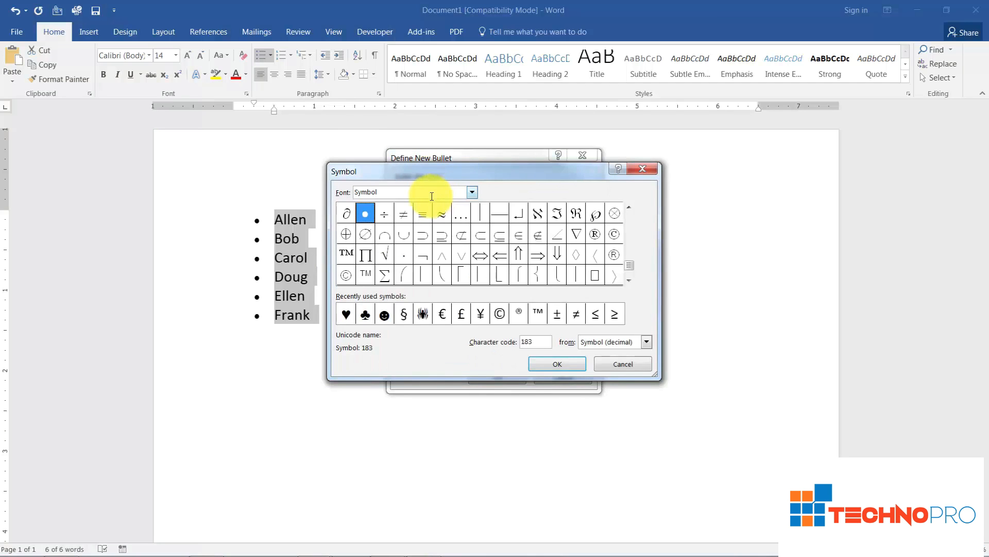
pyautogui.click(629, 279)
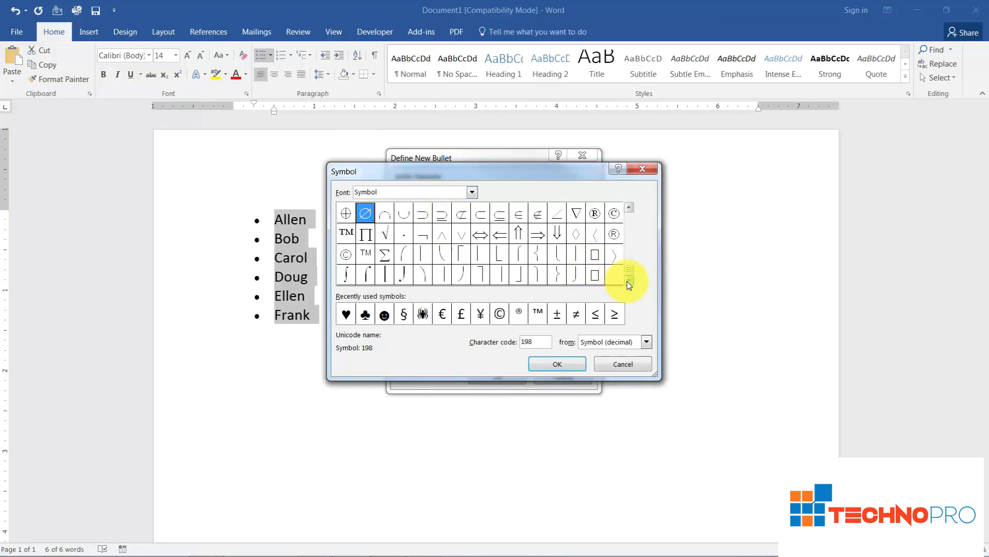
pyautogui.moveTo(628, 266); pyautogui.dragTo(628, 211)
pyautogui.click(628, 280)
pyautogui.click(628, 281)
pyautogui.click(630, 281)
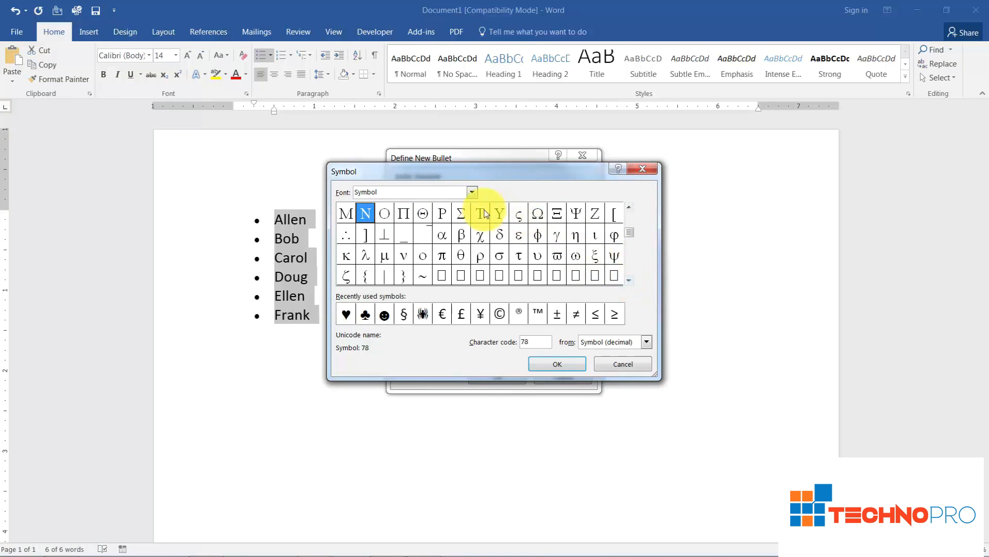
pyautogui.click(472, 193)
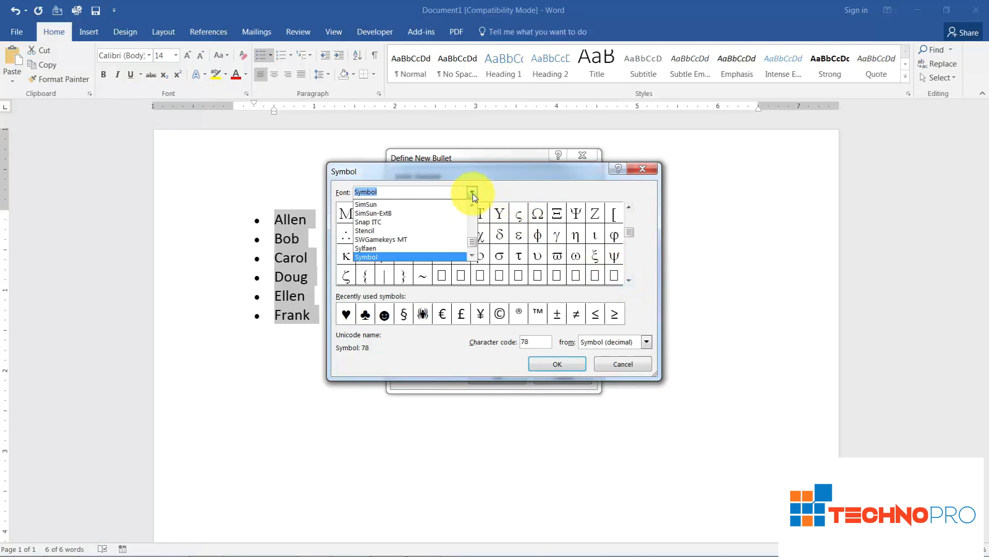
pyautogui.moveTo(473, 243); pyautogui.dragTo(474, 249)
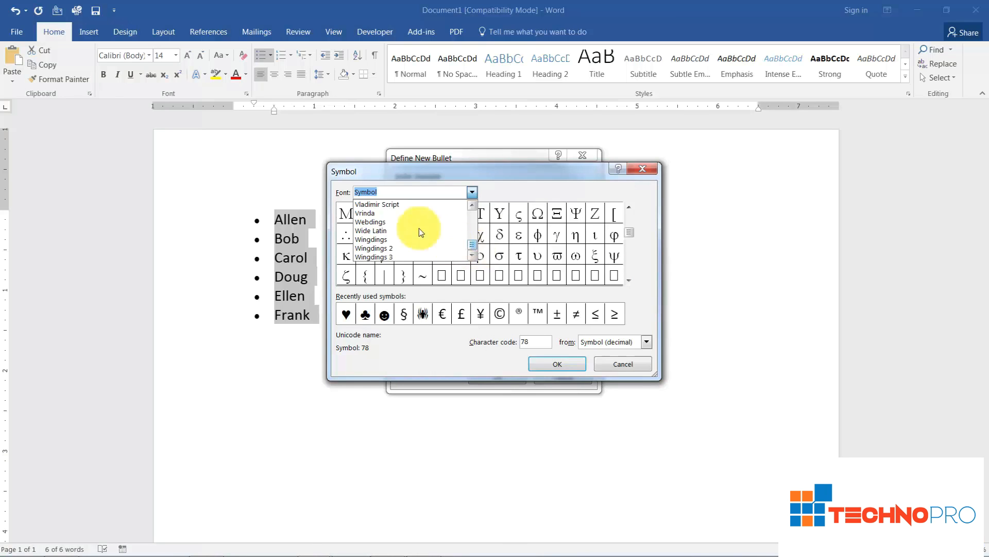
pyautogui.click(382, 222)
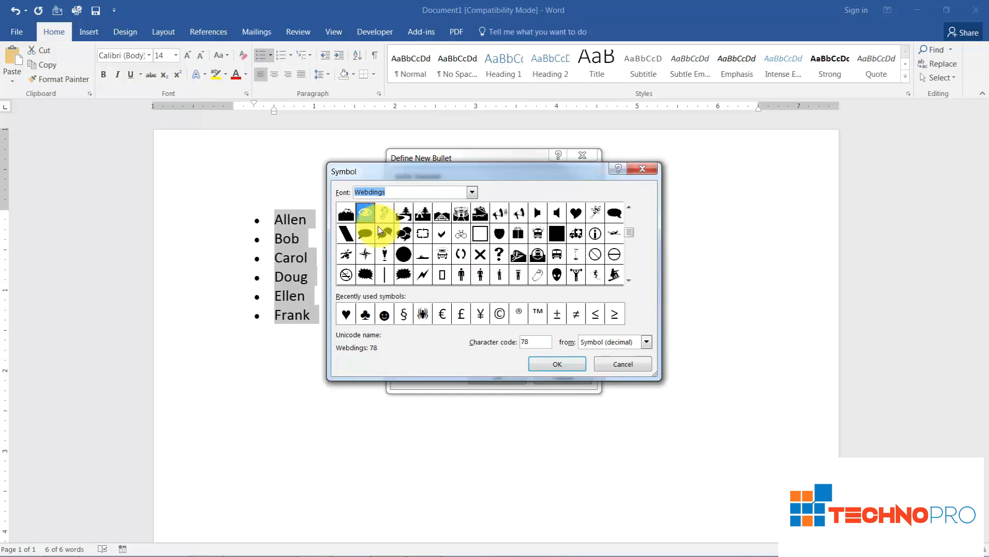
# Choose the Webdings cat symbol, character code 246, and apply it as the list's bullet
pyautogui.click(630, 281)
pyautogui.click(629, 281)
pyautogui.click(629, 281)
pyautogui.click(629, 280)
pyautogui.click(630, 281)
pyautogui.click(629, 281)
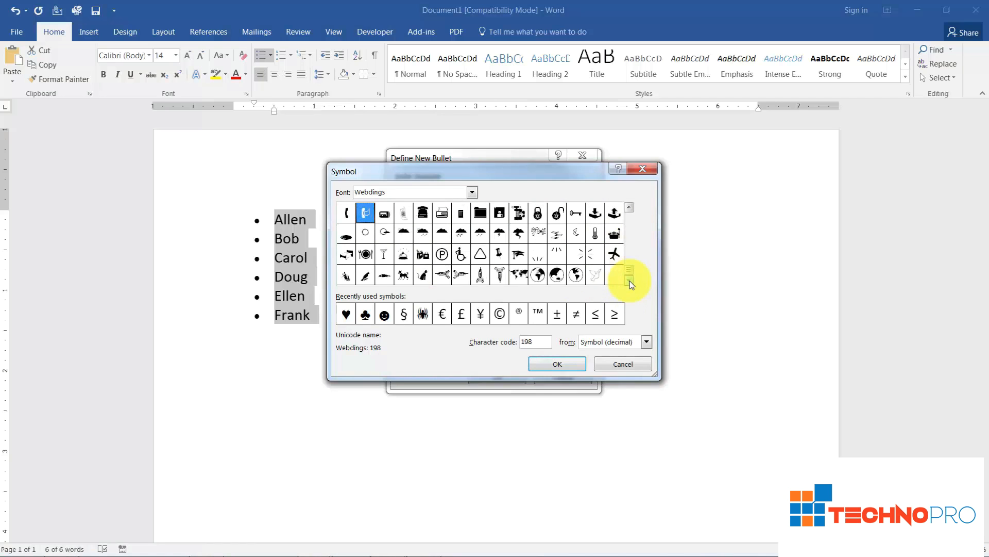
pyautogui.click(422, 276)
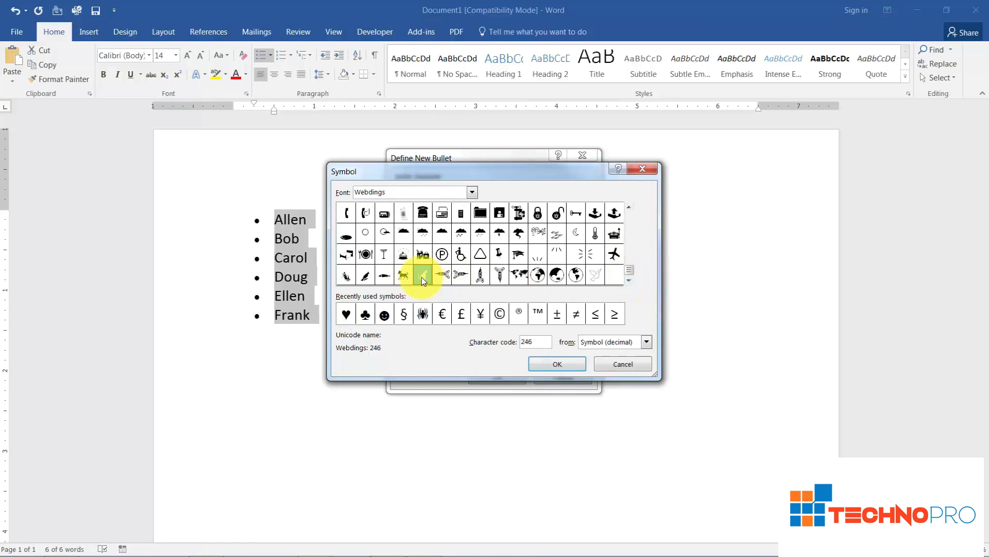
pyautogui.click(550, 365)
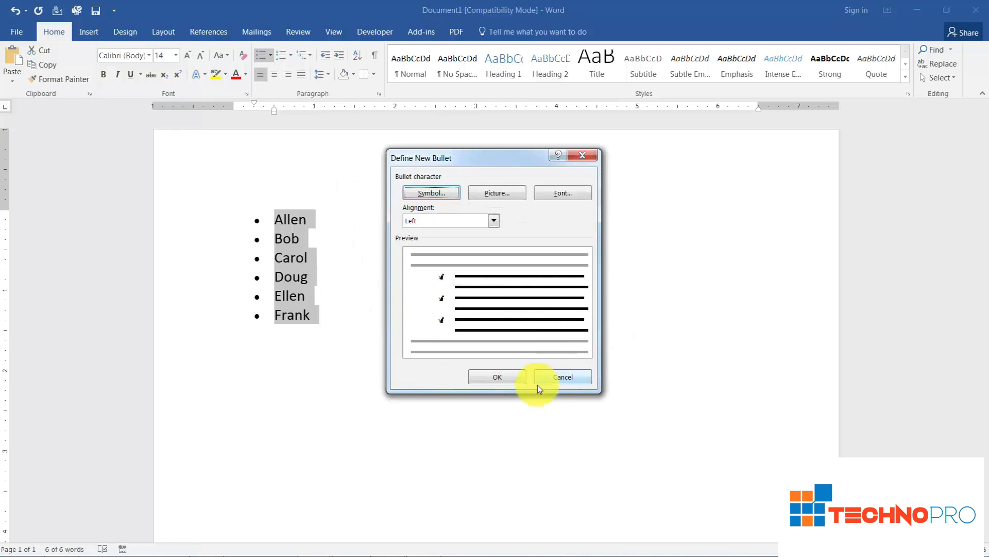
pyautogui.click(497, 376)
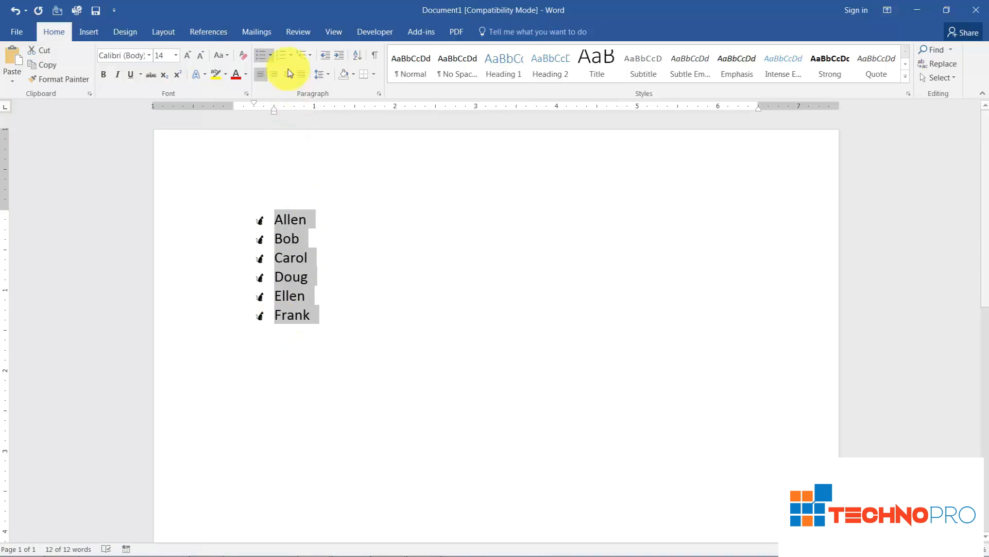
# Start defining a picture bullet for the same list and search Bing images for "pictures of dogs"
pyautogui.click(271, 55)
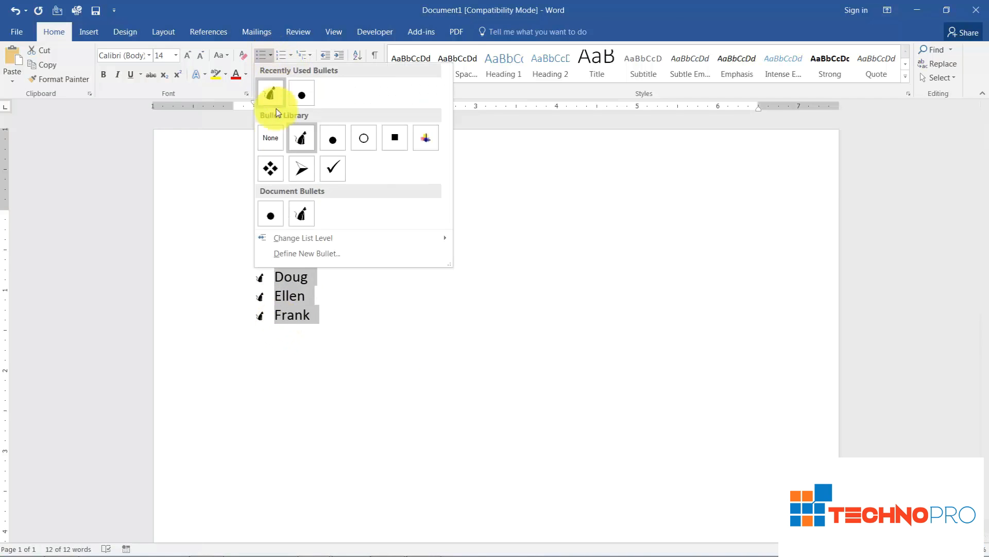
pyautogui.click(296, 255)
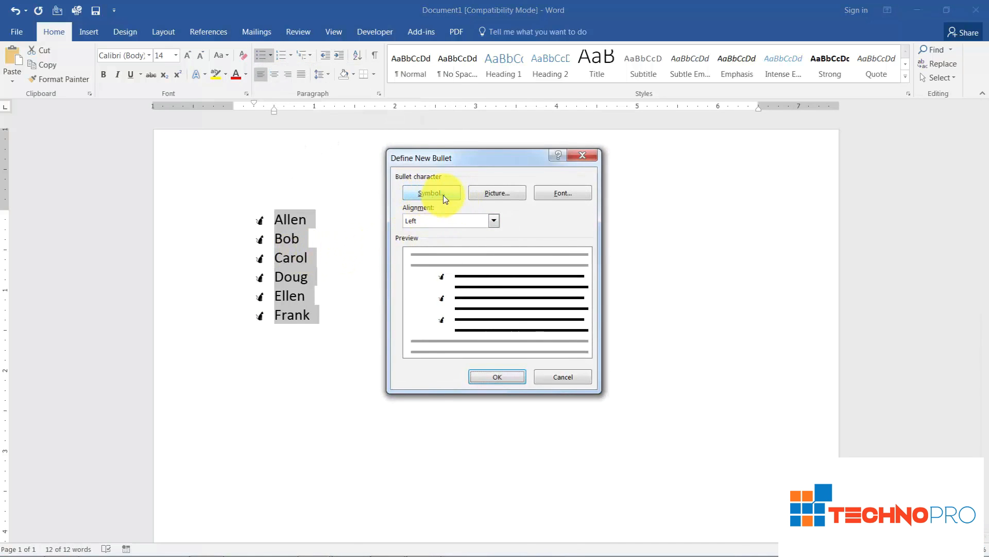
pyautogui.click(499, 198)
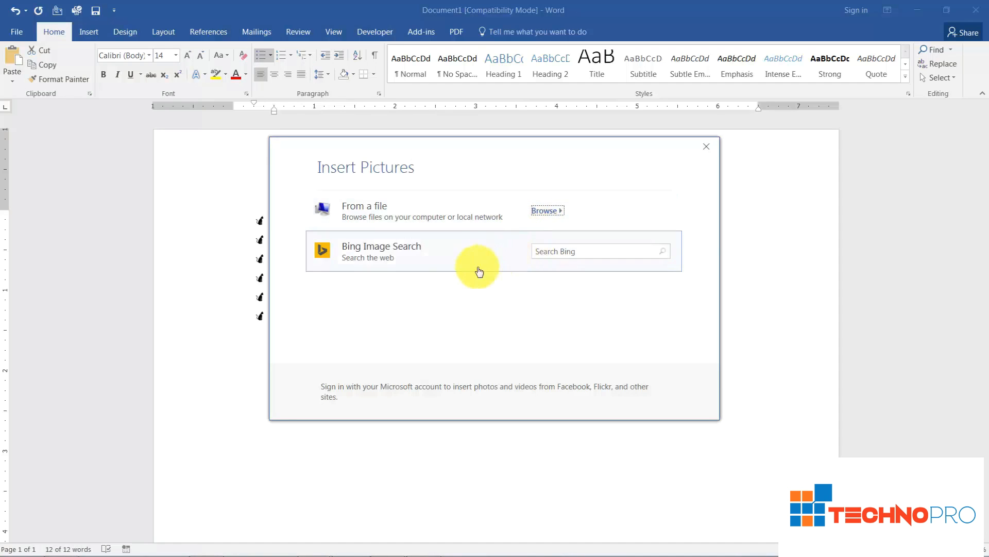
pyautogui.click(546, 252)
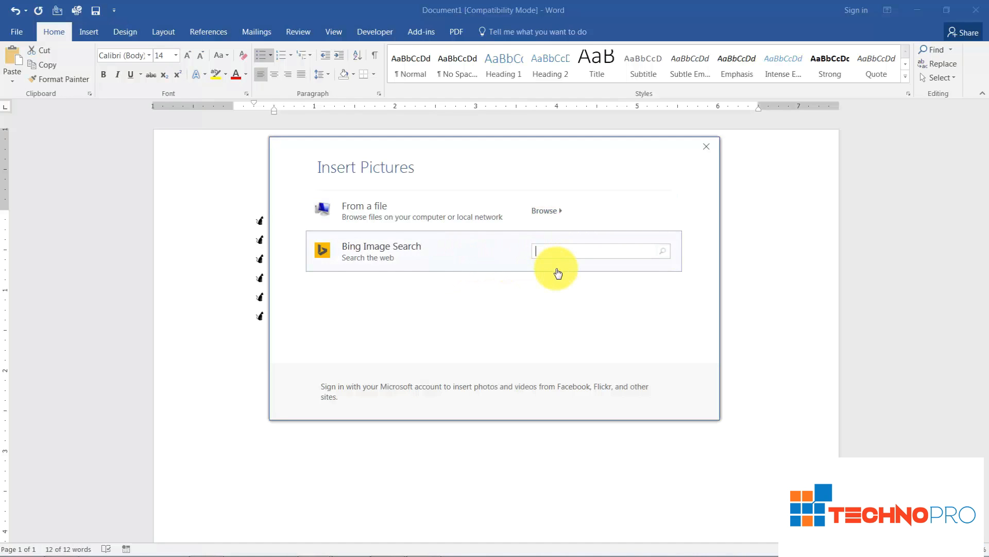
pyautogui.write('pictures of dogs')
pyautogui.press('Return')
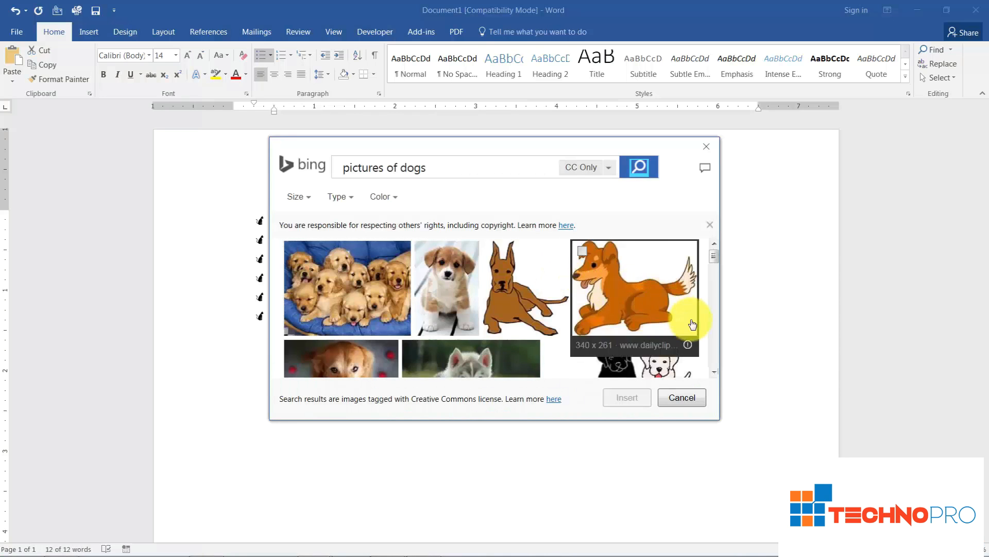
# Insert the 300 x 223 brown cartoon dog picture from the search results and apply it as the list's bullet
pyautogui.click(714, 372)
pyautogui.click(714, 372)
pyautogui.click(714, 372)
pyautogui.click(714, 371)
pyautogui.click(714, 372)
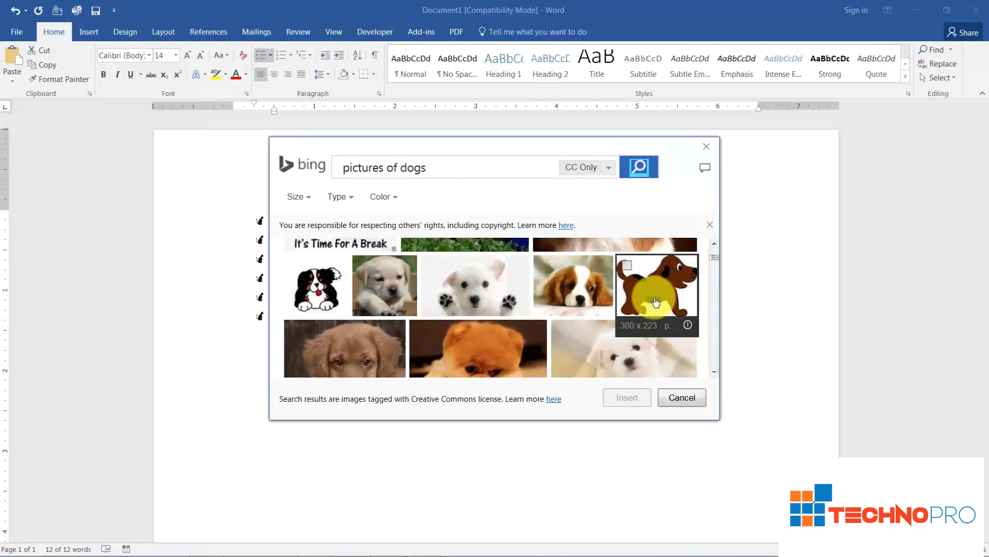
pyautogui.click(657, 324)
pyautogui.click(633, 398)
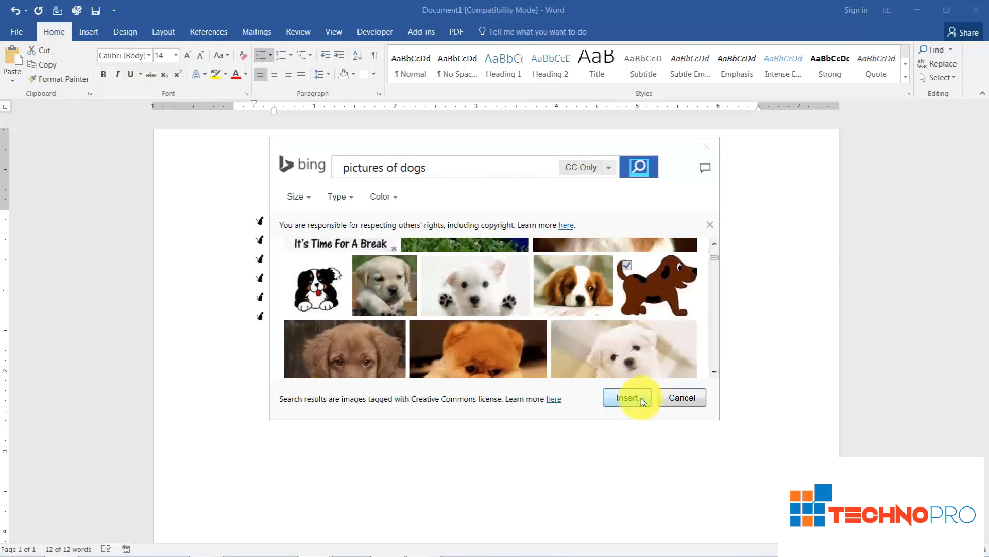
pyautogui.click(506, 378)
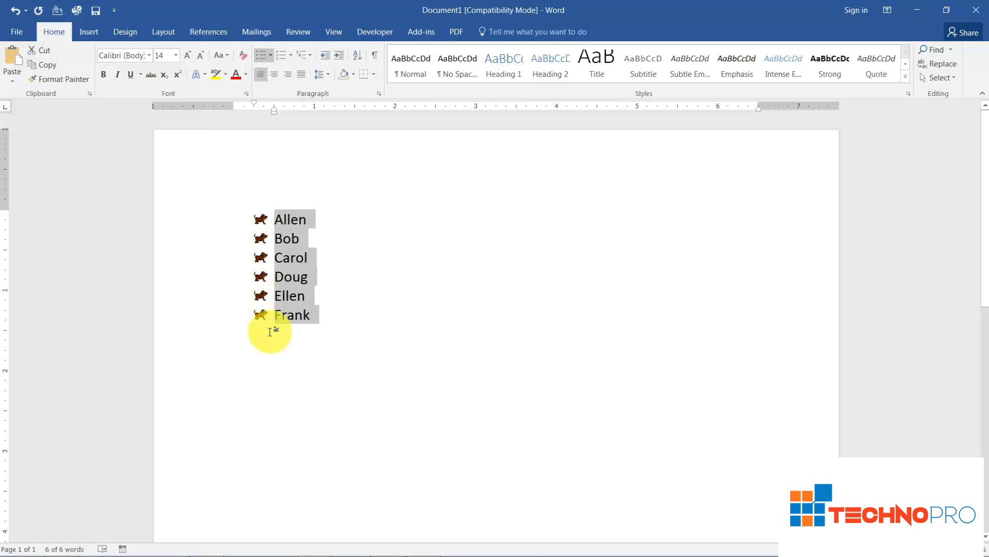
# Define another new bullet for the list using the Webdings radio symbol, character code 186
pyautogui.click(270, 56)
pyautogui.click(299, 253)
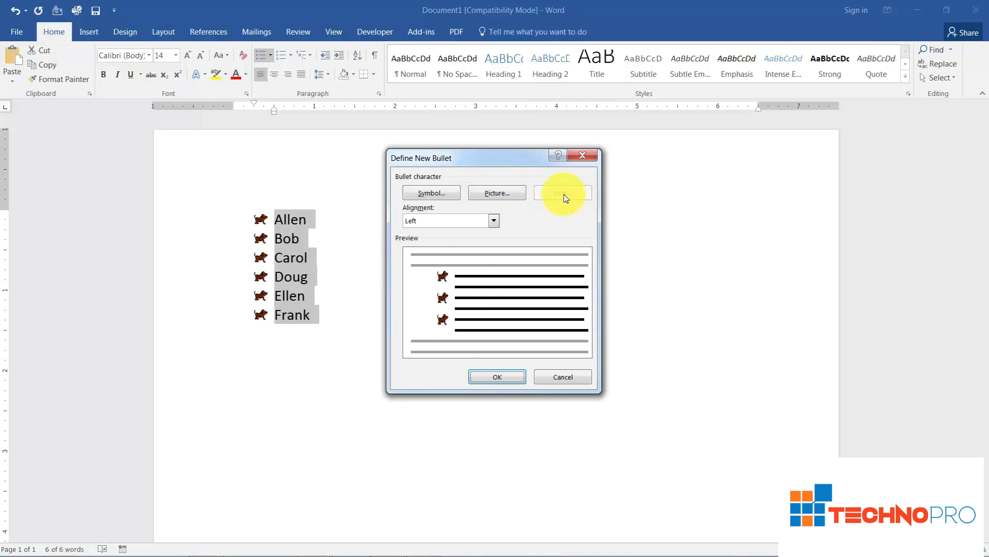
pyautogui.click(427, 194)
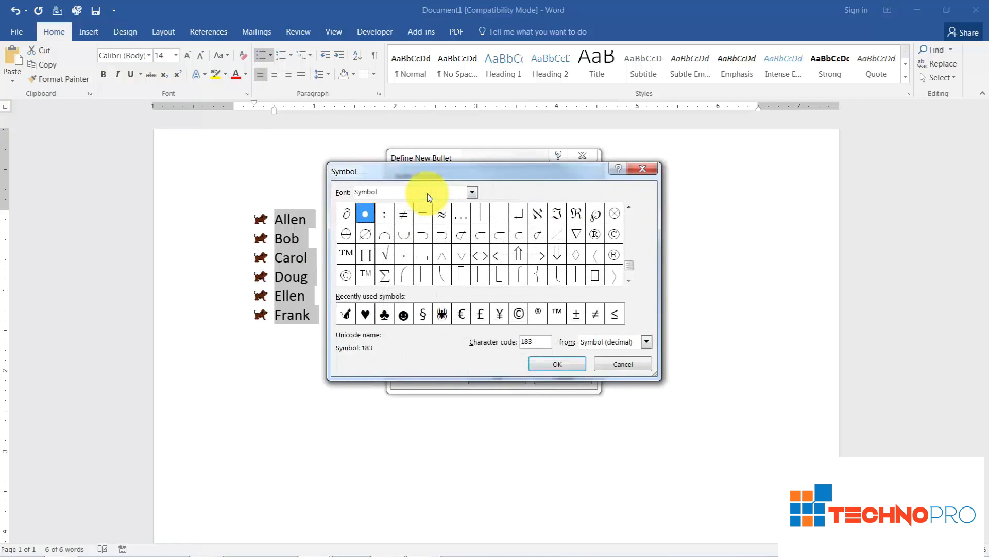
pyautogui.click(471, 193)
pyautogui.moveTo(473, 241); pyautogui.dragTo(473, 247)
pyautogui.click(412, 240)
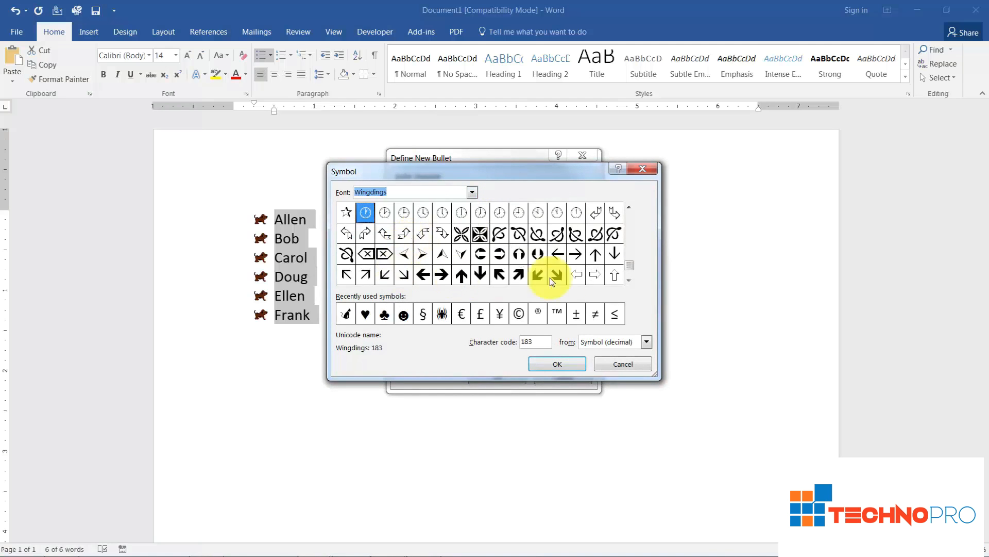
pyautogui.click(472, 193)
pyautogui.scroll(1, 395, 243)
pyautogui.click(395, 227)
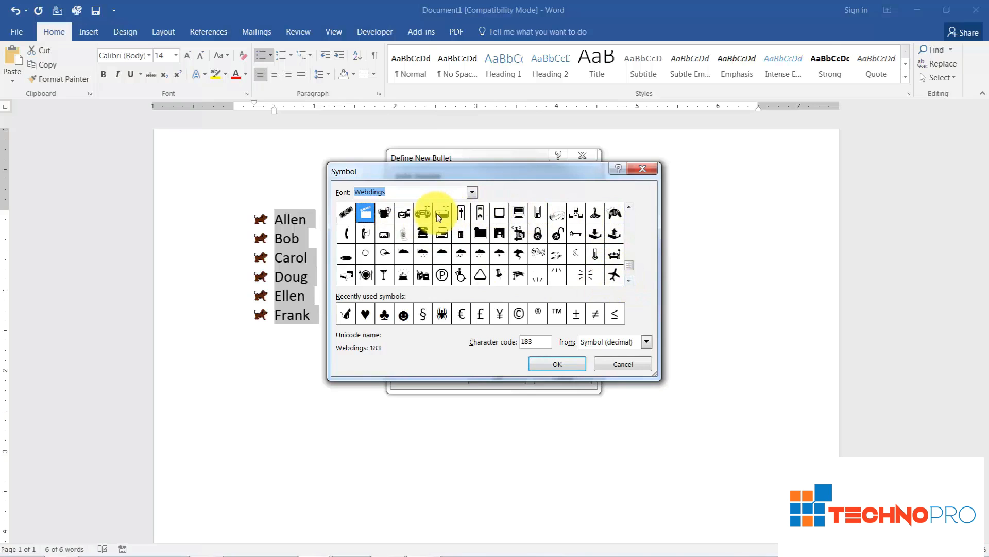
pyautogui.click(421, 213)
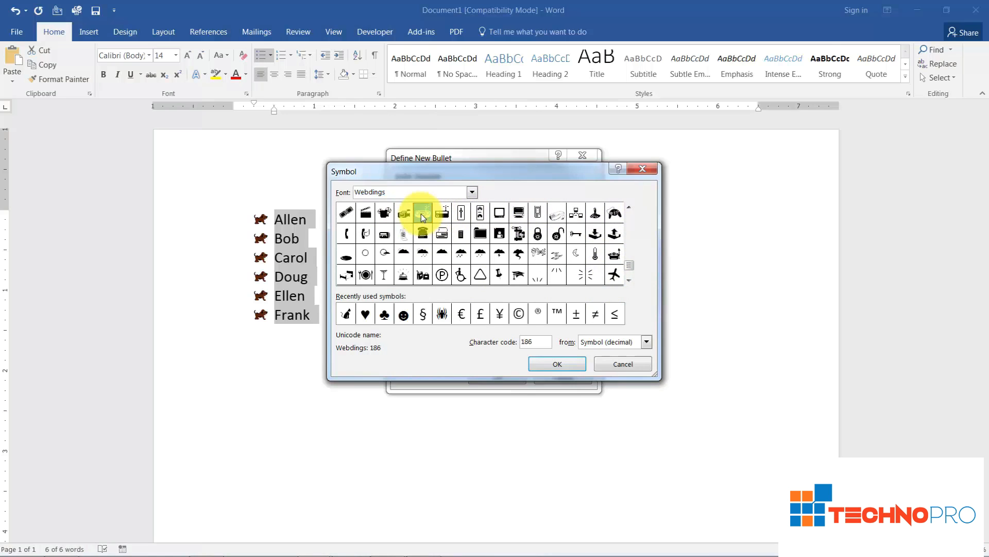
pyautogui.click(547, 364)
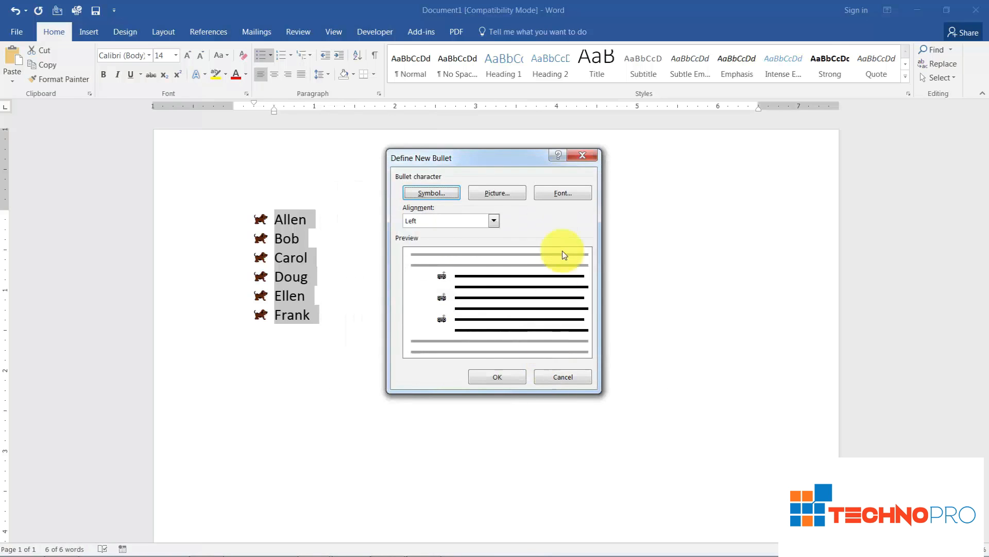
# Format the new bullet character at size 22 in the standard blue color and apply it to the list
pyautogui.click(562, 193)
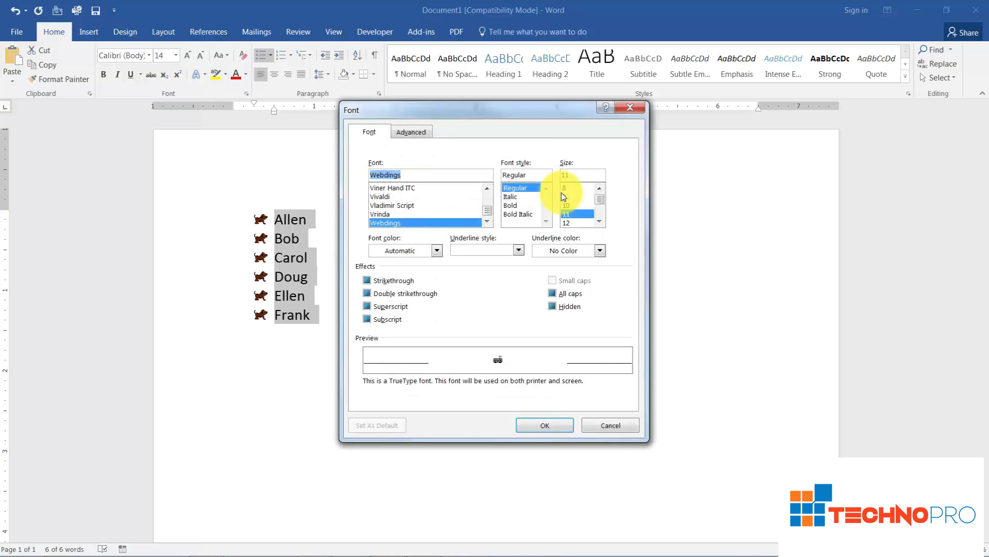
pyautogui.scroll(-2, 578, 212)
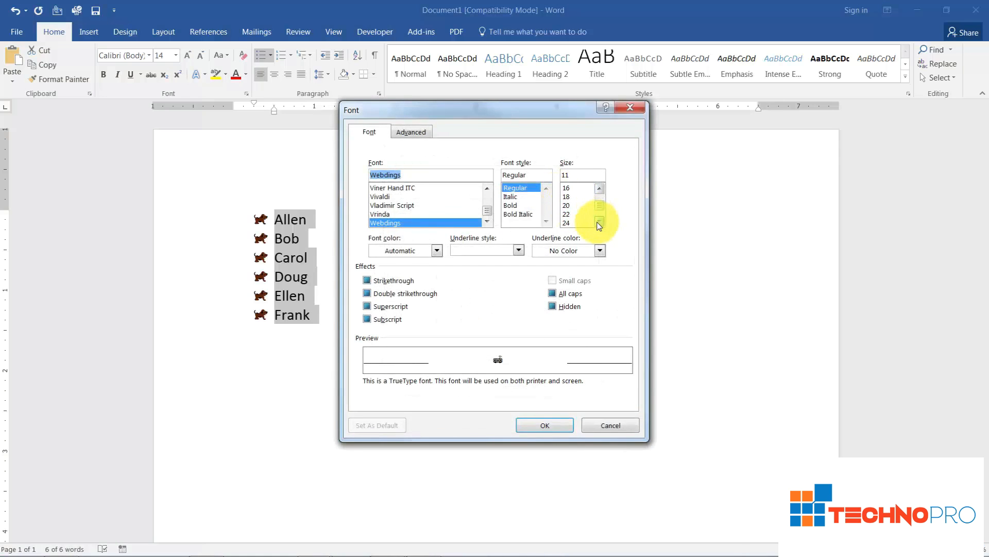
pyautogui.click(577, 213)
pyautogui.click(435, 250)
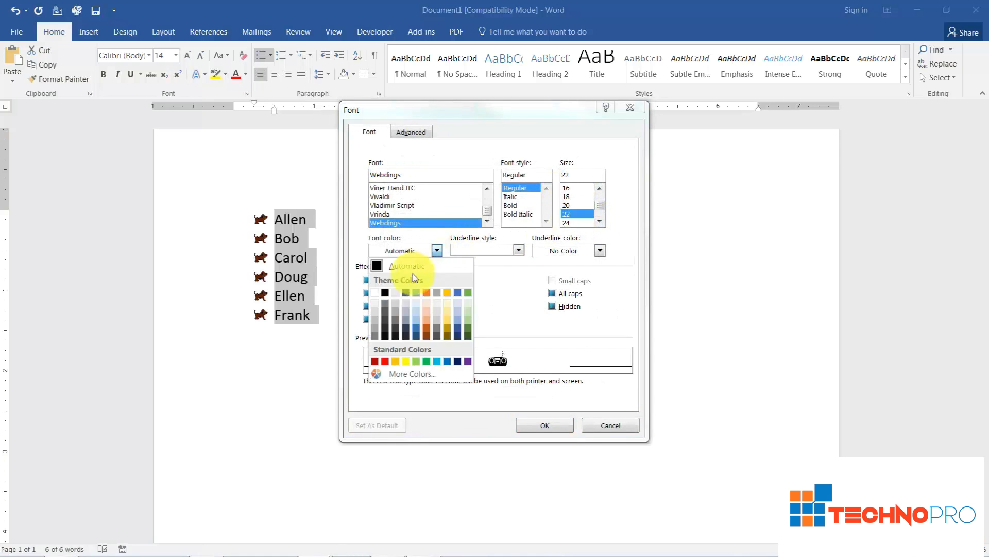
pyautogui.click(445, 360)
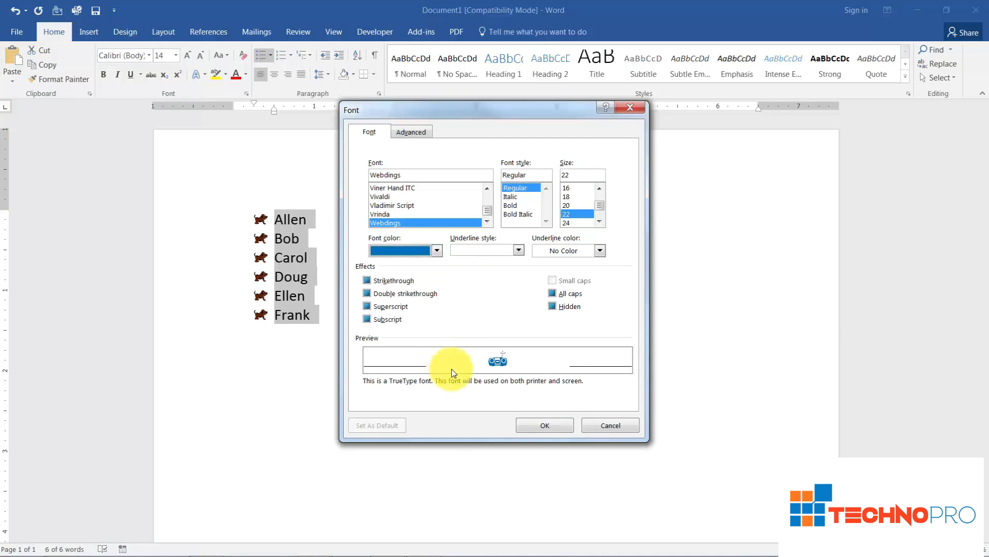
pyautogui.click(539, 423)
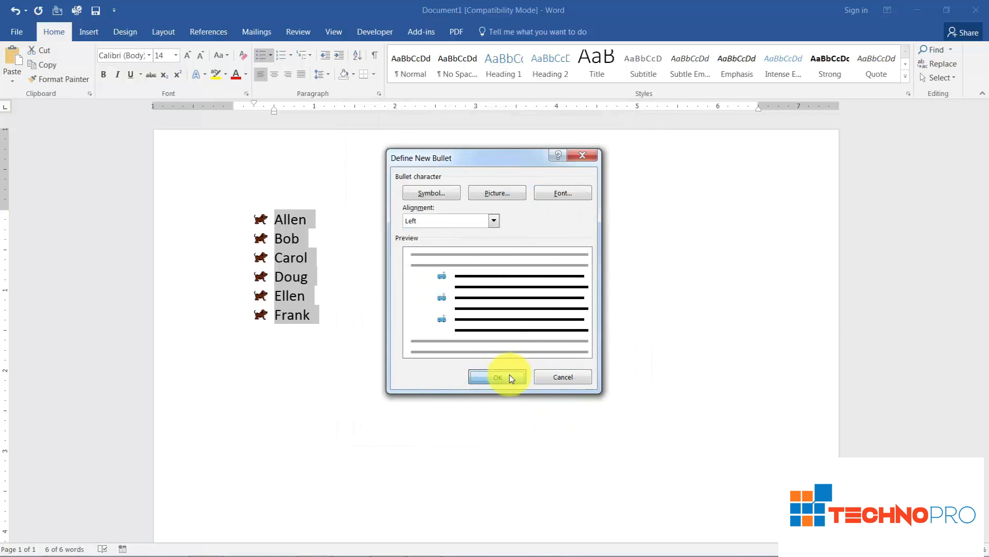
pyautogui.click(508, 379)
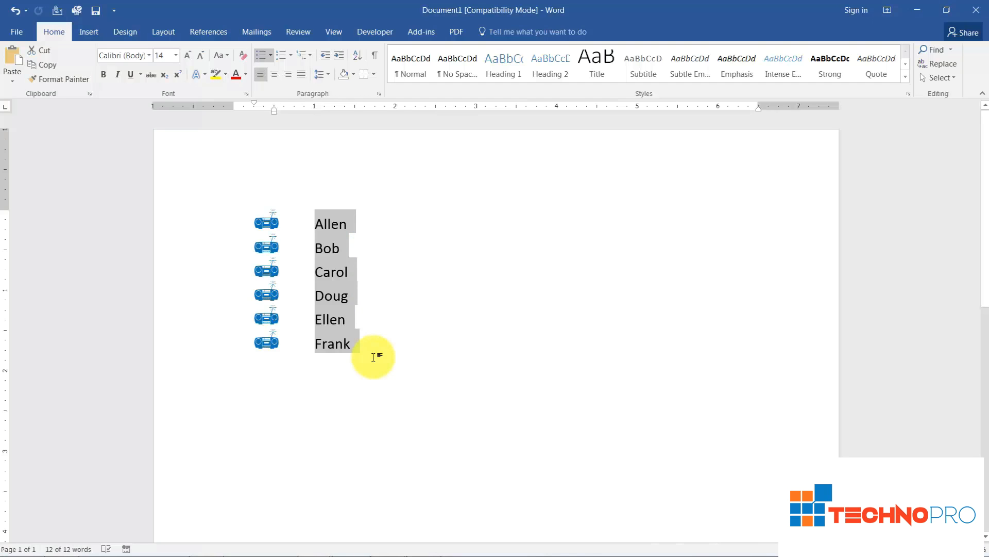
# Add the text "Our telephone number is" on a new unbulleted line below the list
pyautogui.click(366, 379)
pyautogui.press('Return')
pyautogui.press('Return')
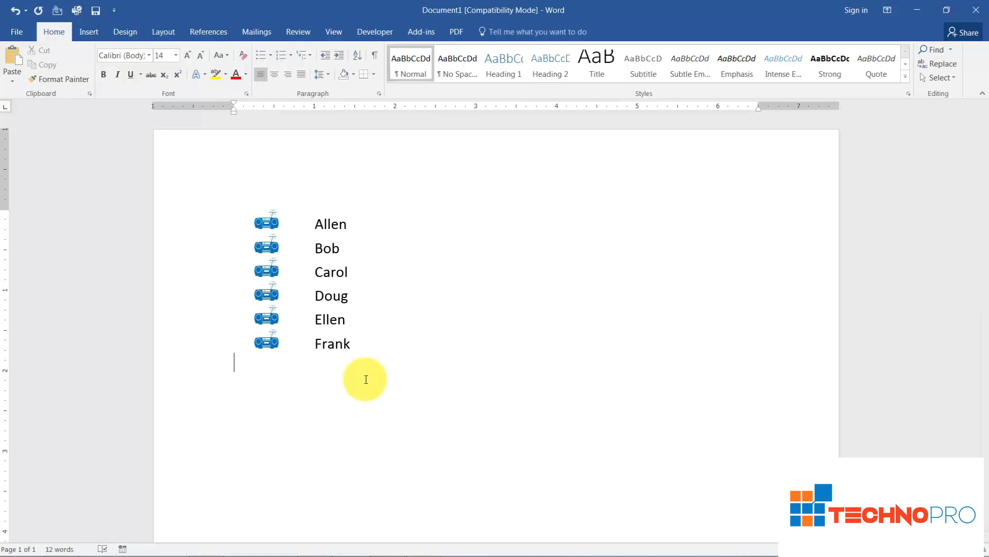
pyautogui.write('Our tek')
pyautogui.press('BackSpace')
pyautogui.write('lephone number is')
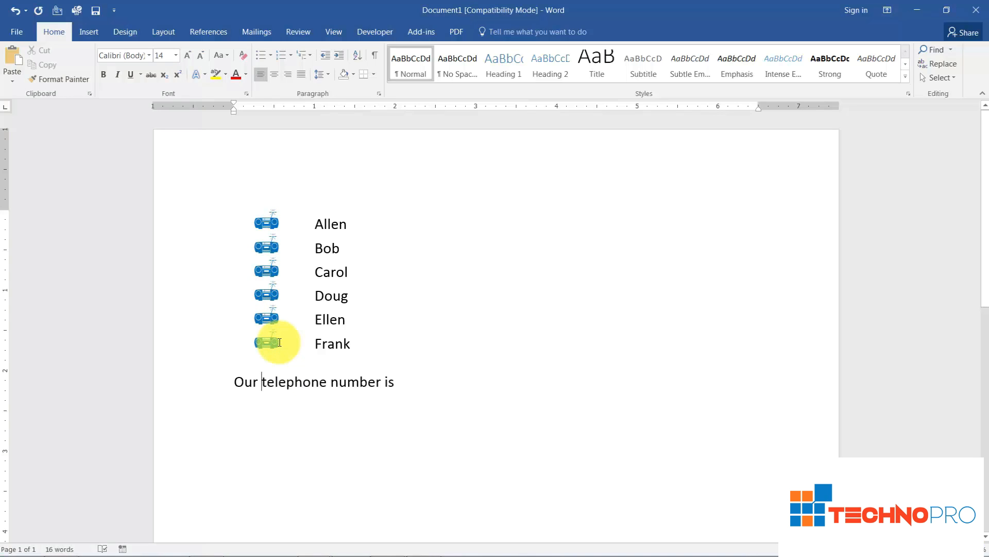
# Insert the Webdings telephone symbol, character code 201, before the word "telephone" in the line below the list, and close the Symbol dialog
pyautogui.click(98, 32)
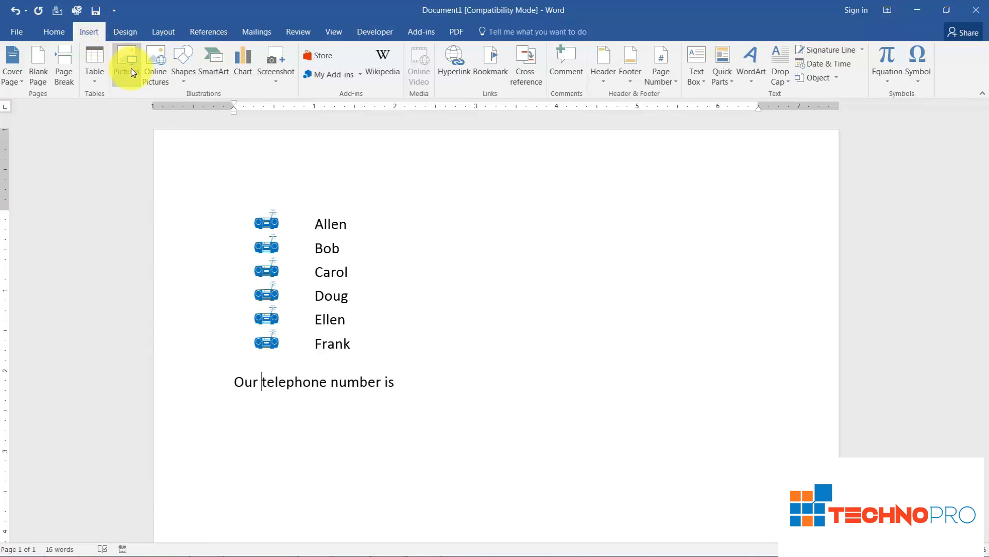
pyautogui.click(918, 83)
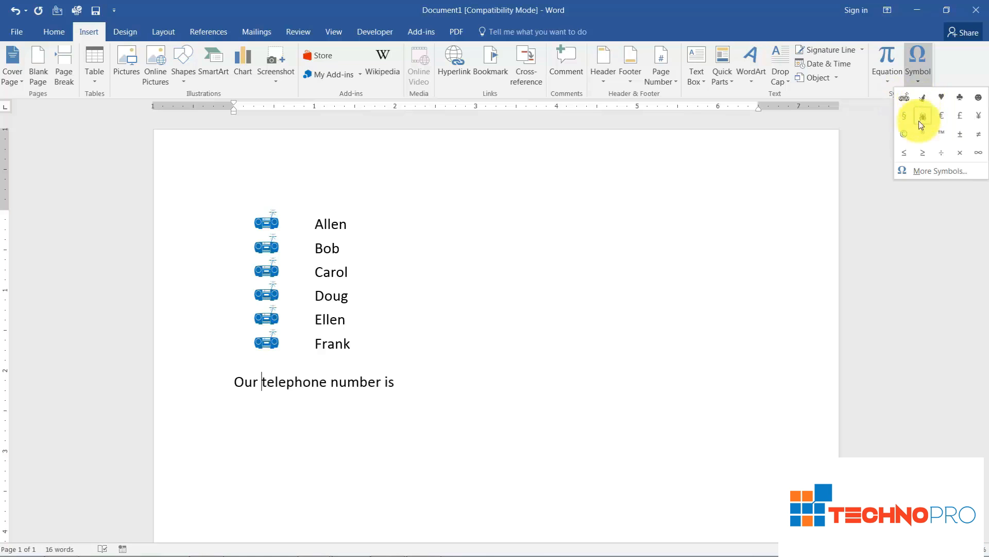
pyautogui.click(931, 172)
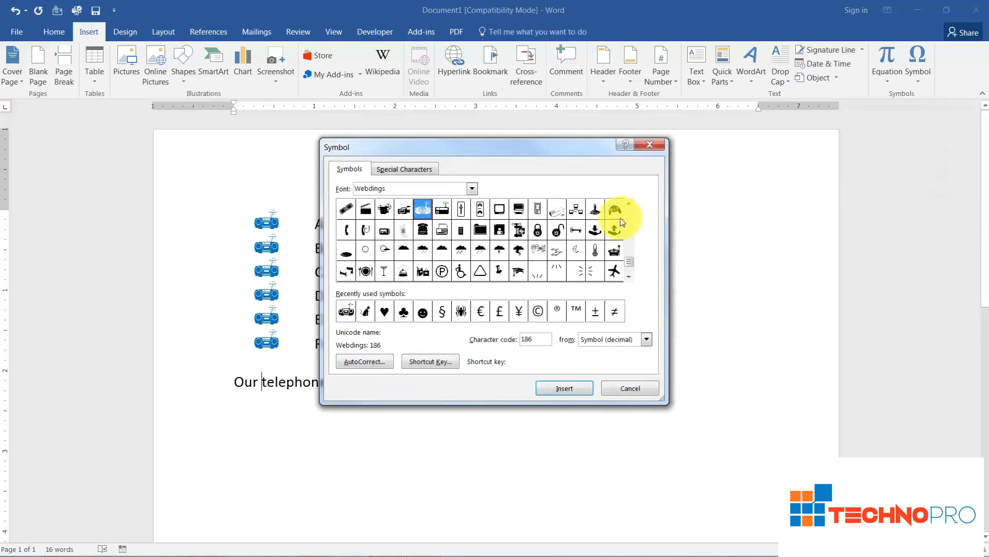
pyautogui.click(472, 190)
pyautogui.click(472, 189)
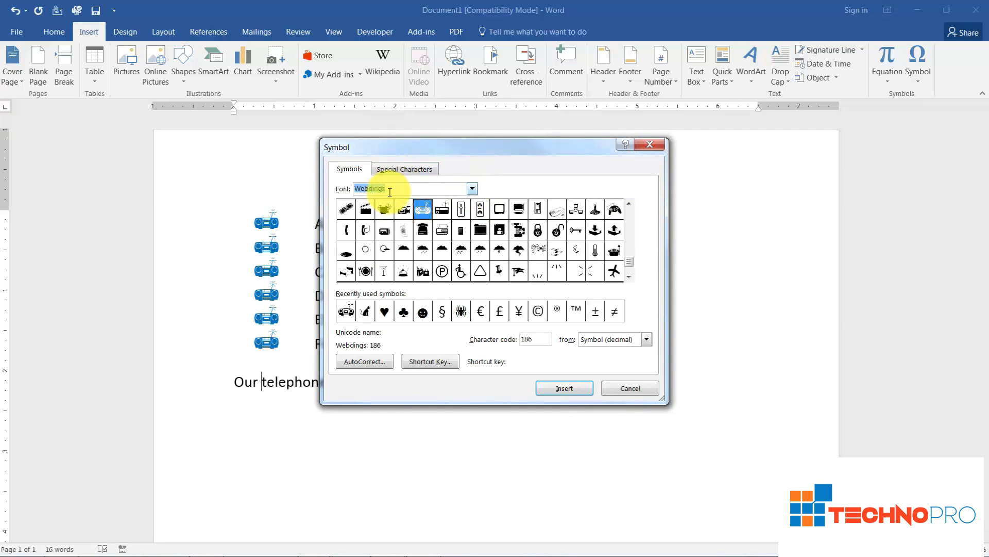
pyautogui.click(629, 276)
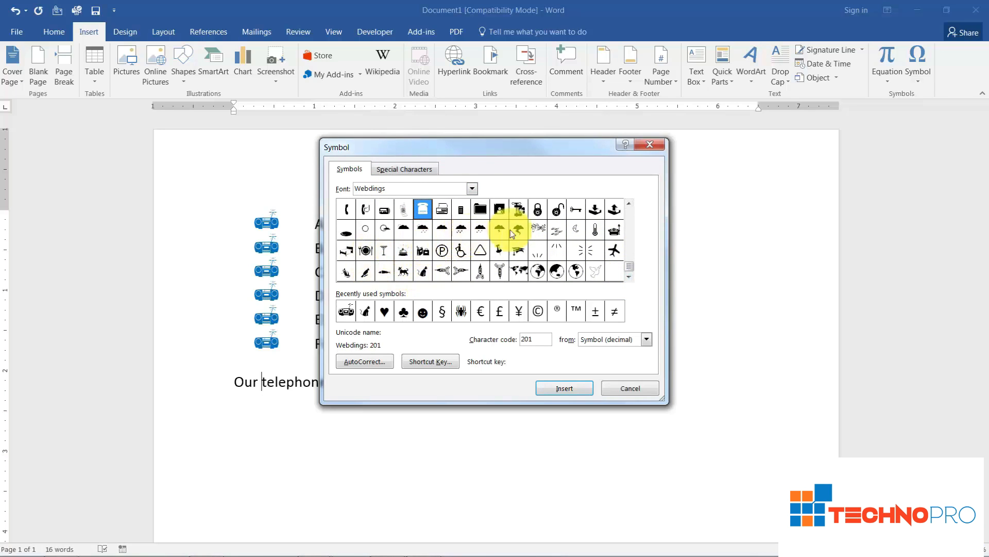
pyautogui.click(630, 205)
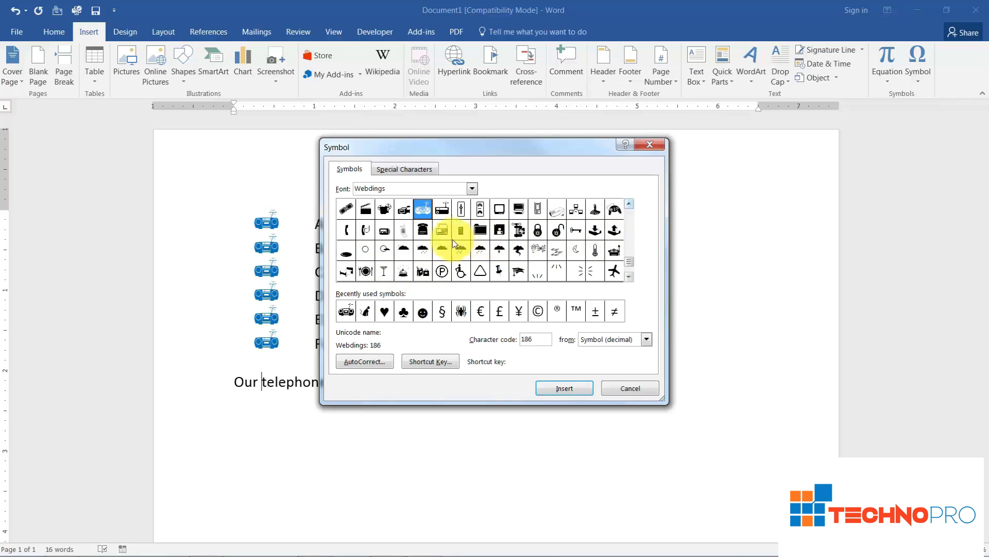
pyautogui.click(567, 389)
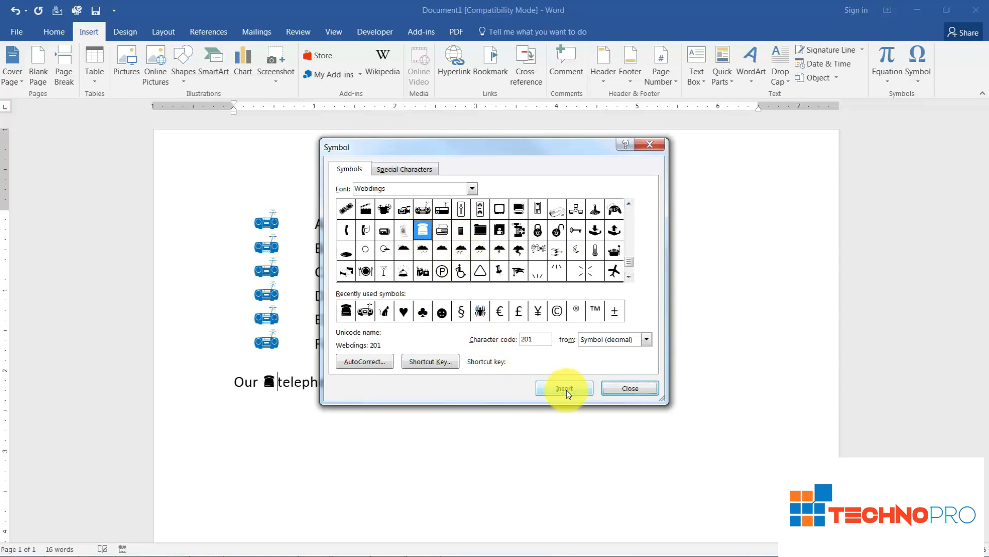
pyautogui.moveTo(421, 151); pyautogui.dragTo(673, 147)
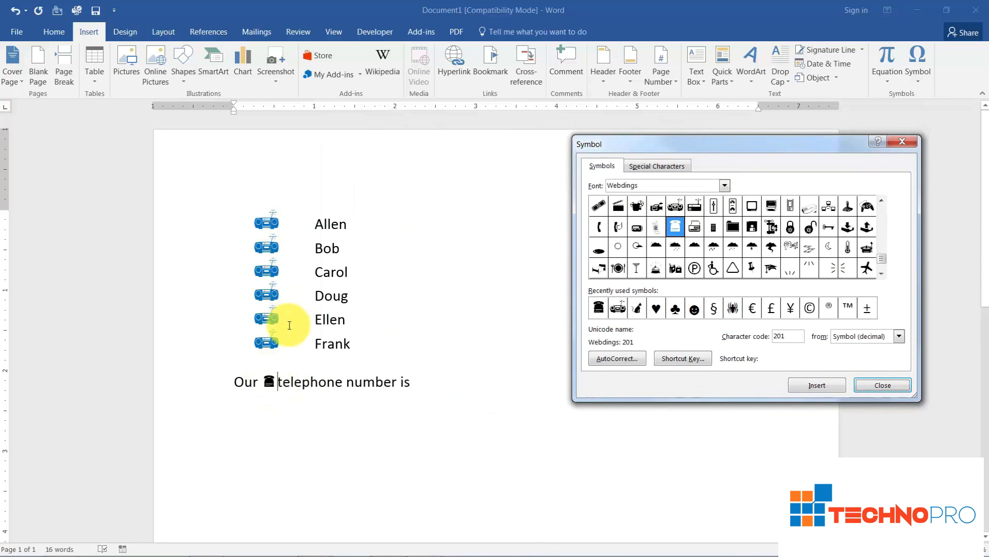
pyautogui.click(266, 378)
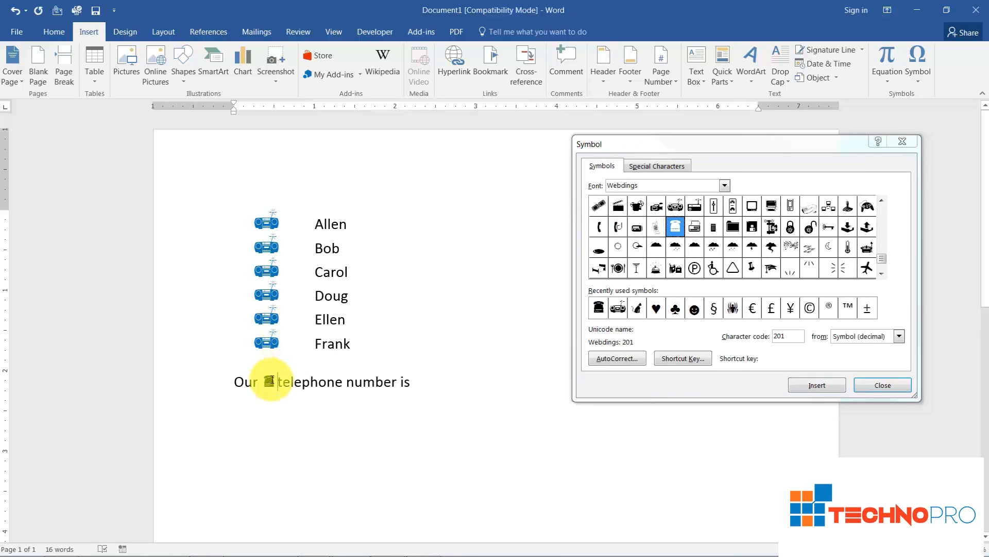
pyautogui.click(278, 381)
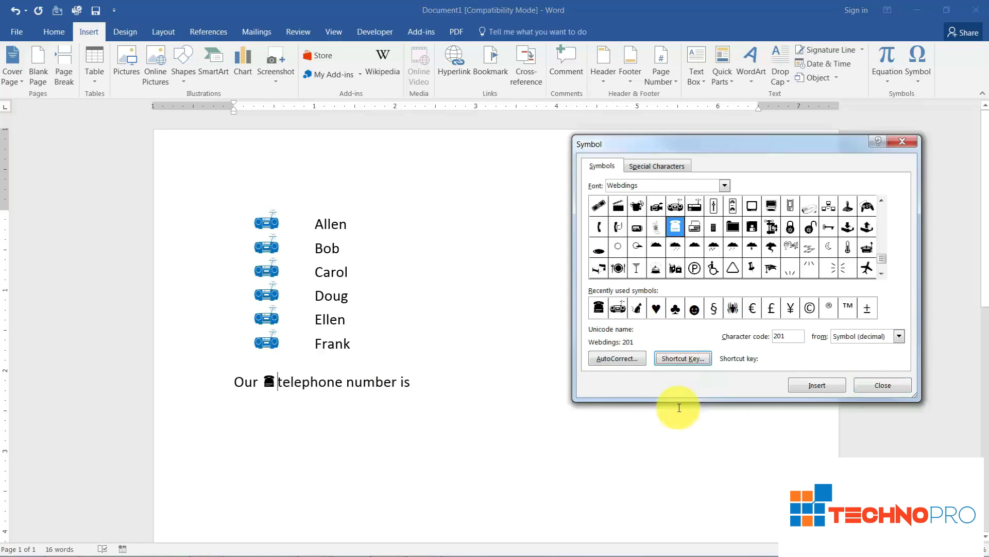
pyautogui.click(882, 385)
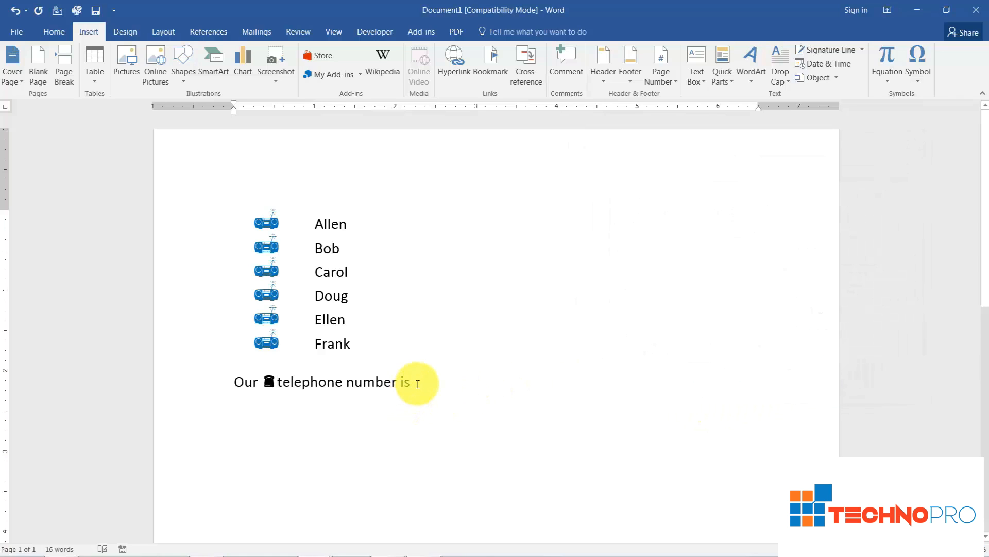